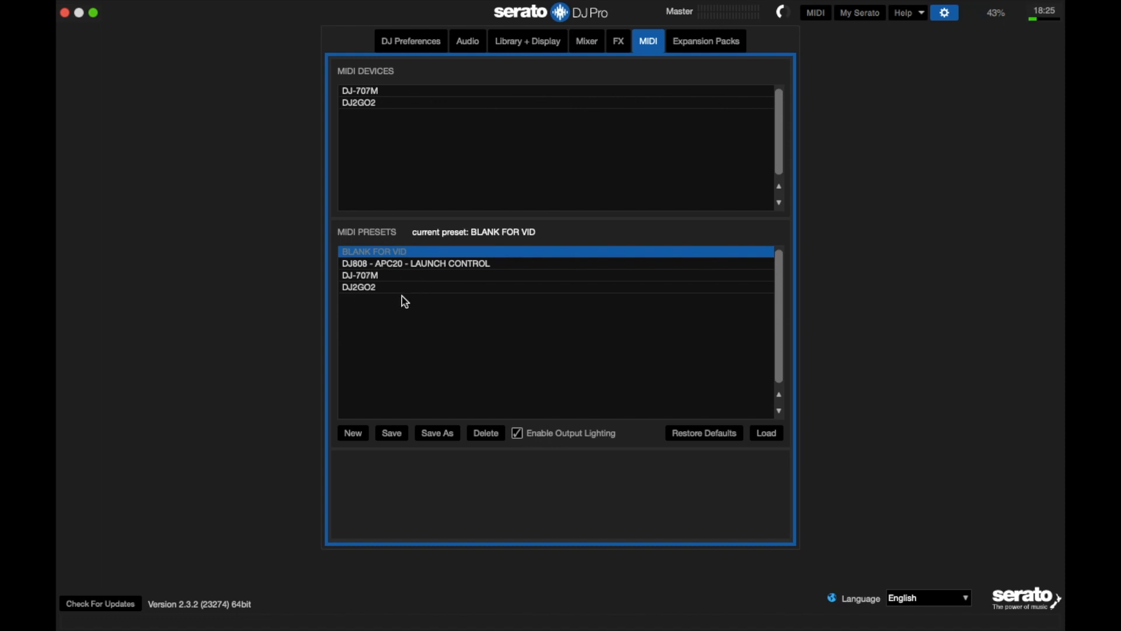
Look through the entries in the MIDI presets list, ending with the BLANK FOR VID preset selected
{"action": "left_click", "coordinate": [368, 288]}
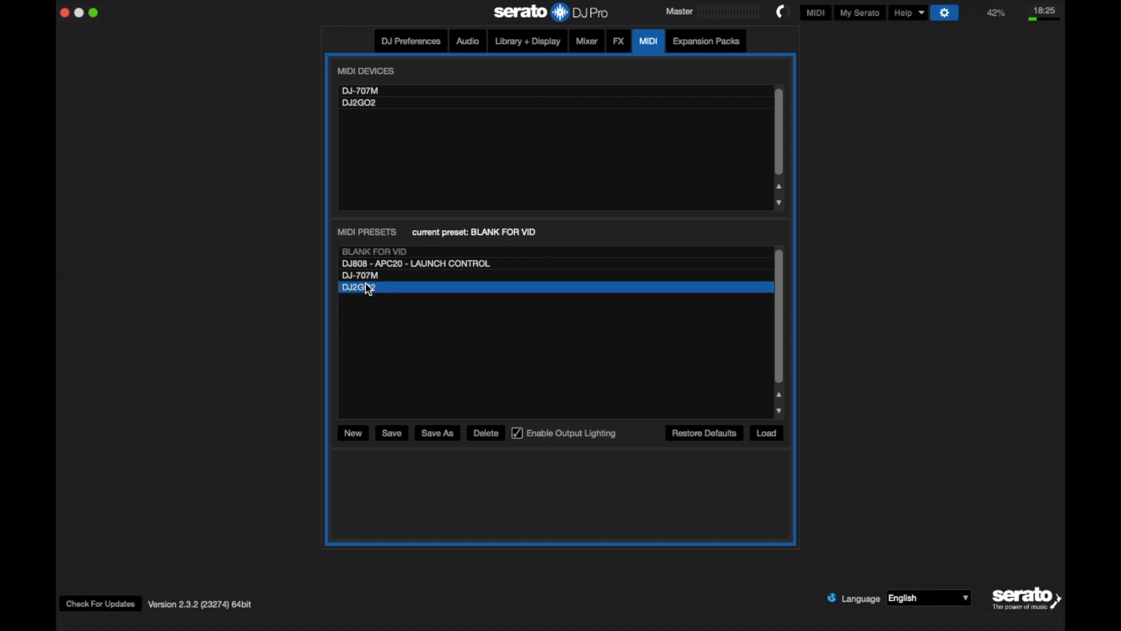
{"action": "left_click", "coordinate": [368, 277]}
{"action": "left_click", "coordinate": [372, 288]}
{"action": "left_click", "coordinate": [363, 277]}
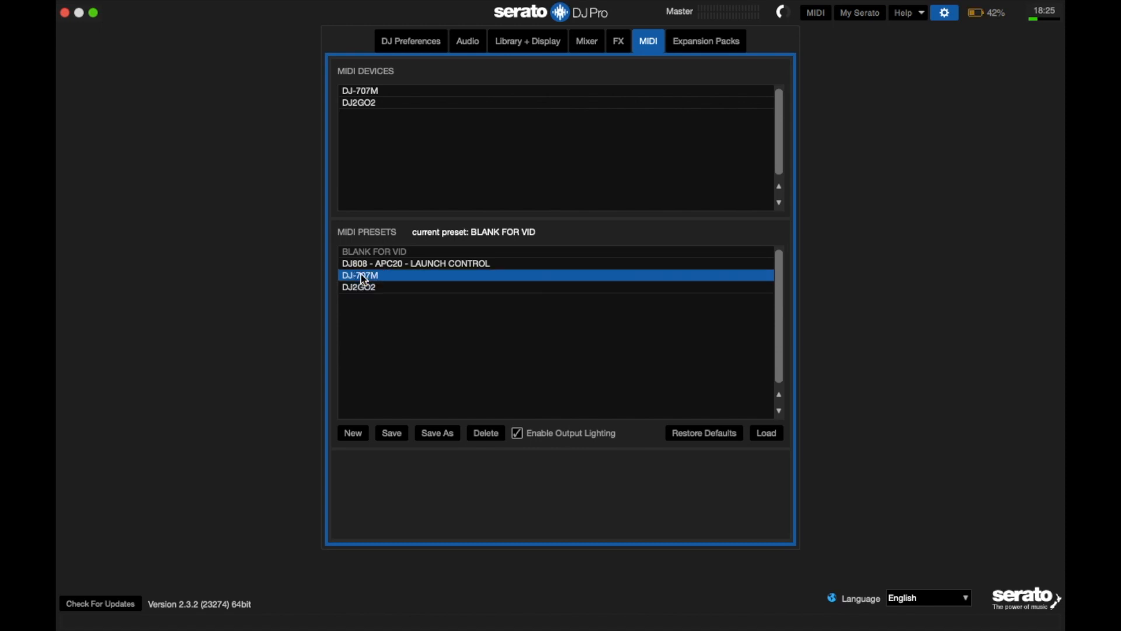
{"action": "left_click", "coordinate": [374, 265]}
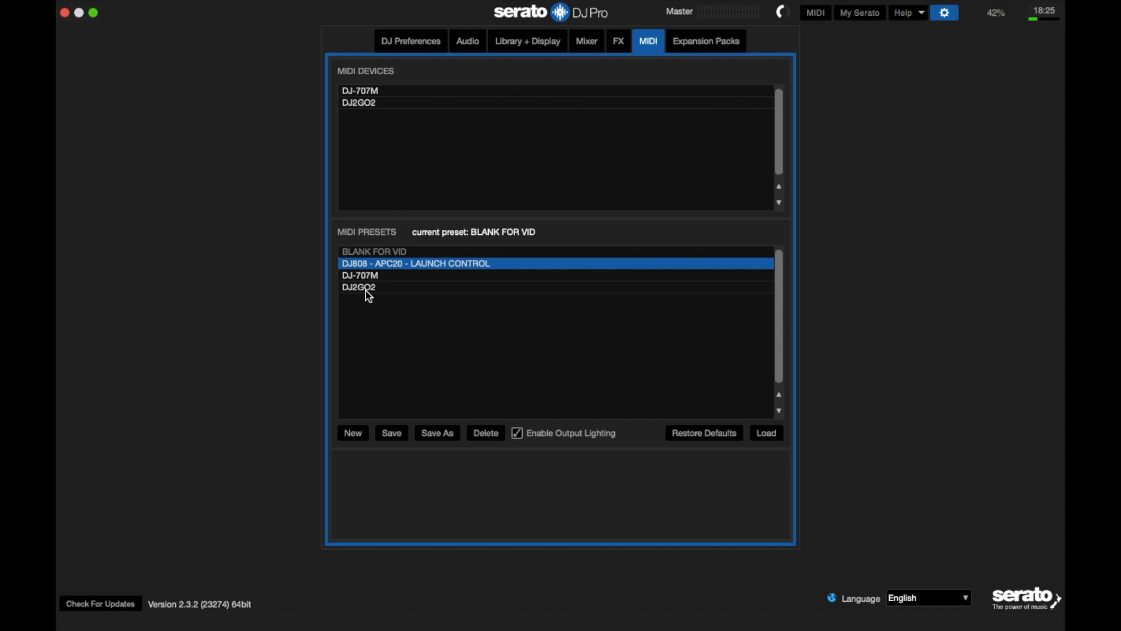
{"action": "left_click", "coordinate": [369, 289]}
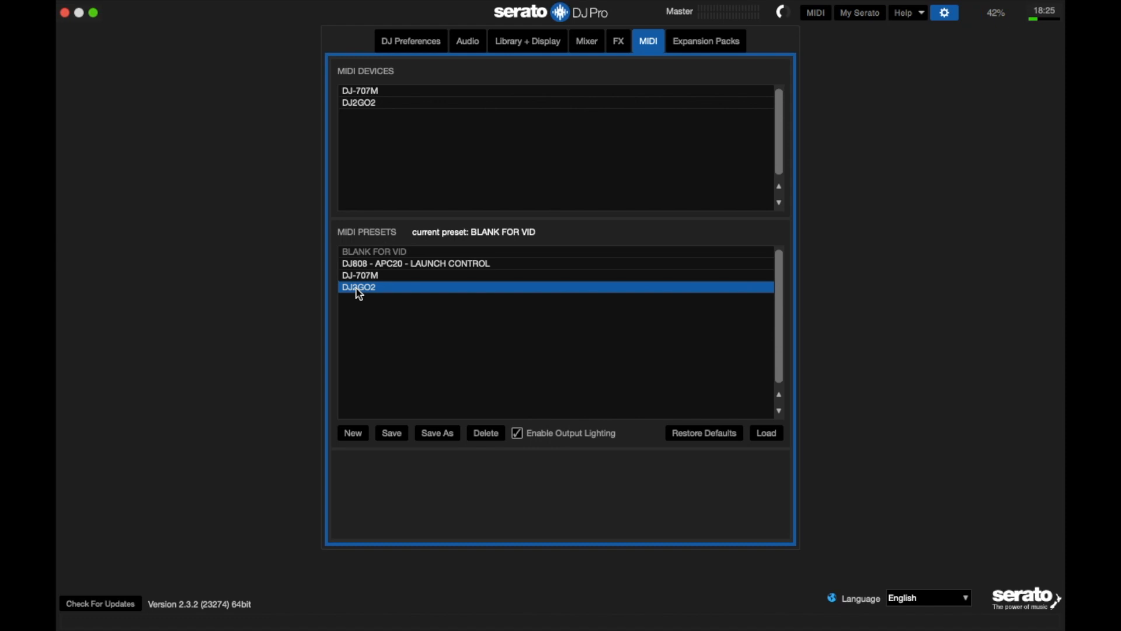
{"action": "left_click", "coordinate": [398, 255]}
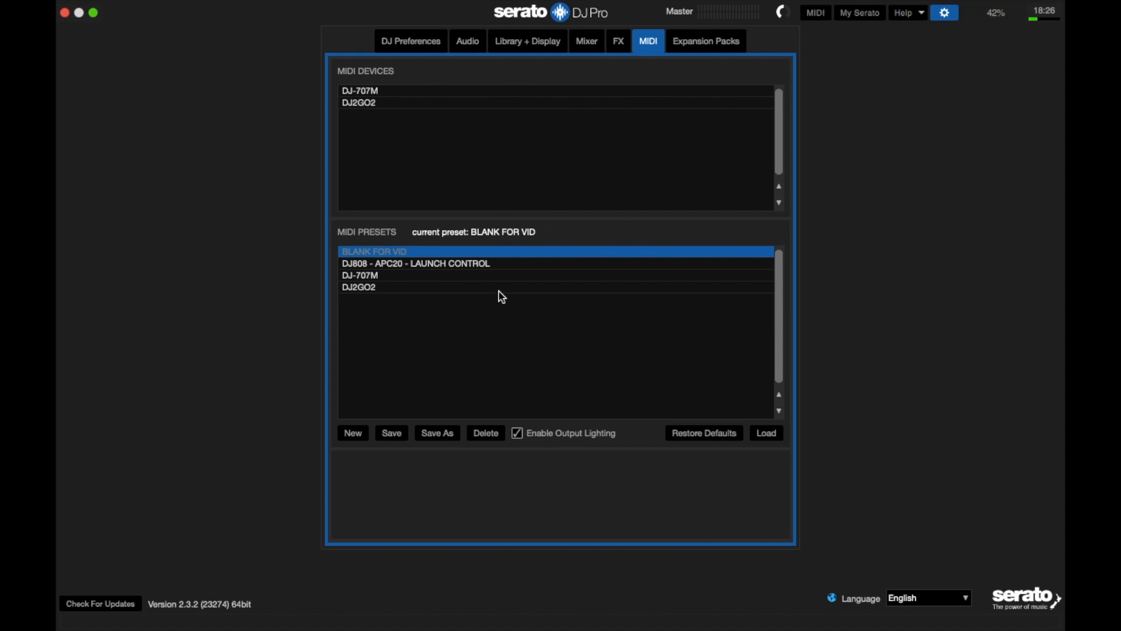
Leave the setup screen, turn on MIDI assign mode and toggle the MIDI panel closed and open again
{"action": "left_click", "coordinate": [952, 13]}
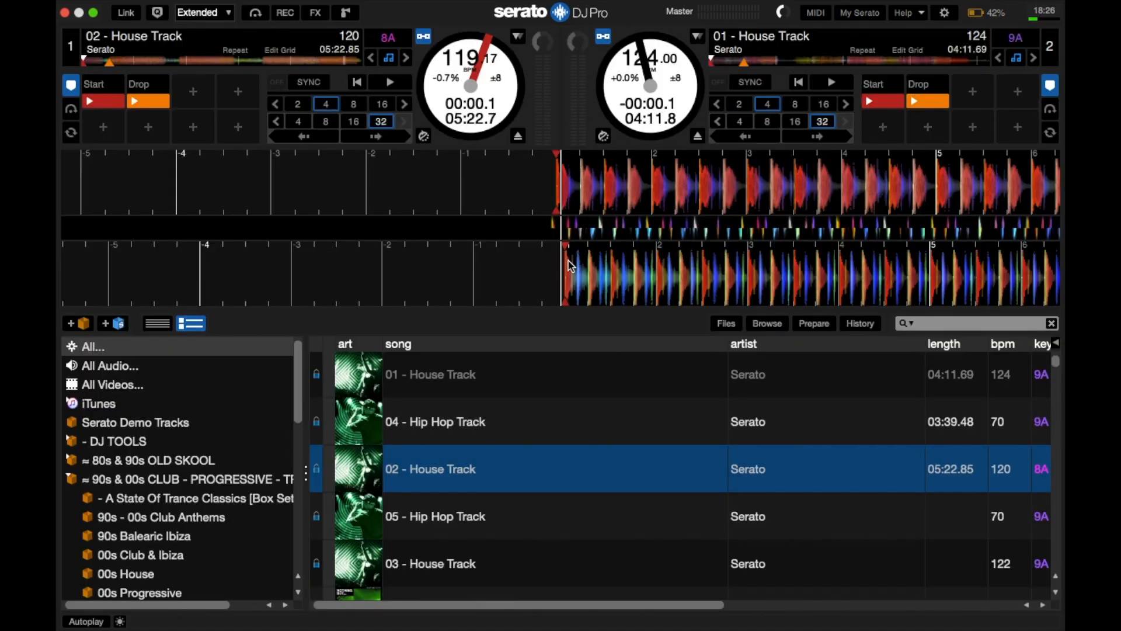
{"action": "left_click", "coordinate": [819, 16]}
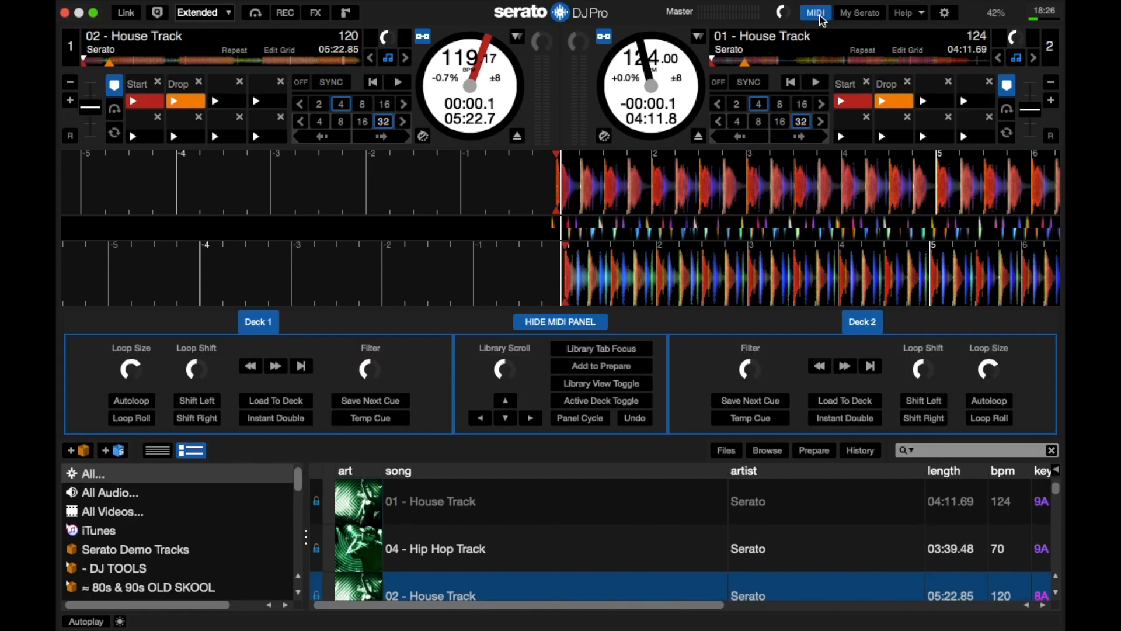
{"action": "left_click", "coordinate": [573, 325]}
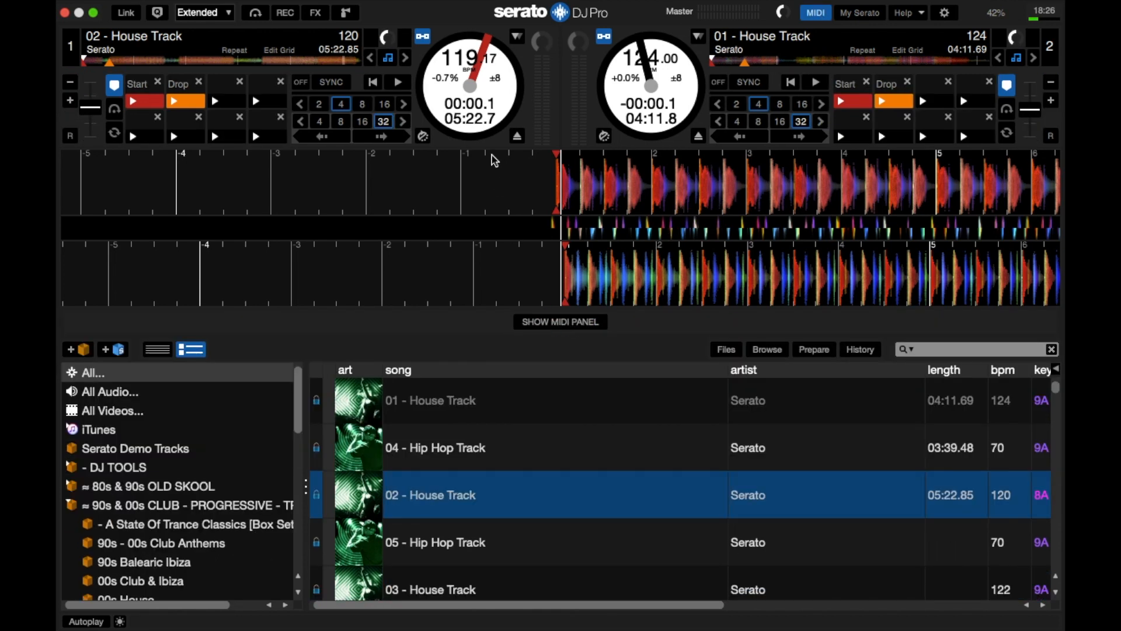
{"action": "left_click", "coordinate": [557, 325]}
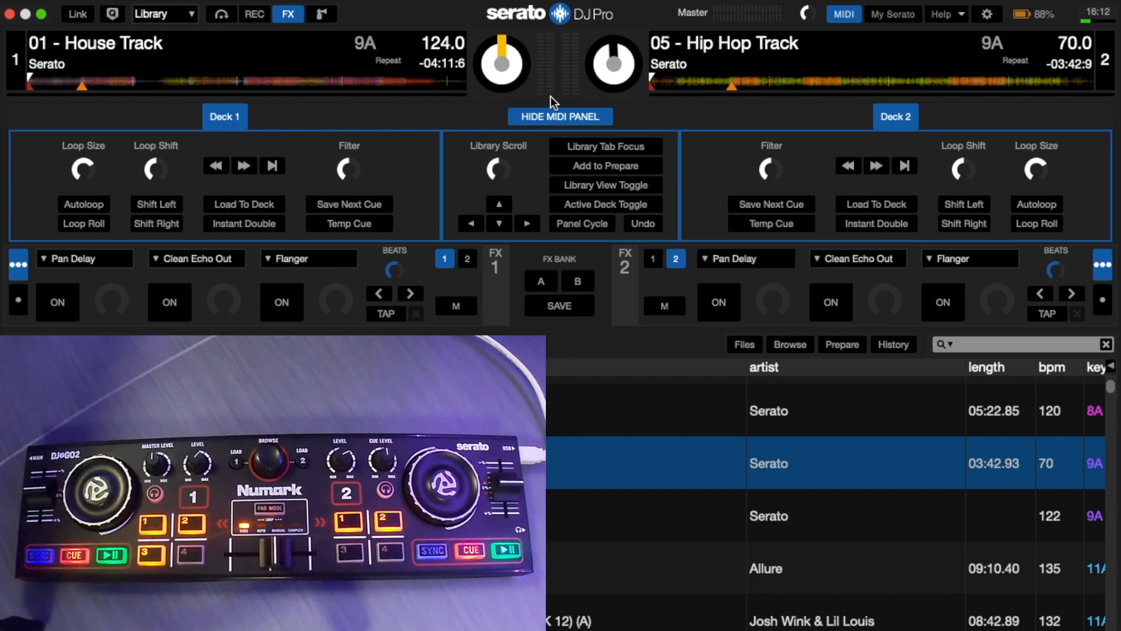
Assign the Deck 2 and Deck 1 Filter knobs to controller knobs, with Deck 1 on channel 16 cc 10, and exit MIDI assign mode
{"action": "left_click", "coordinate": [766, 170]}
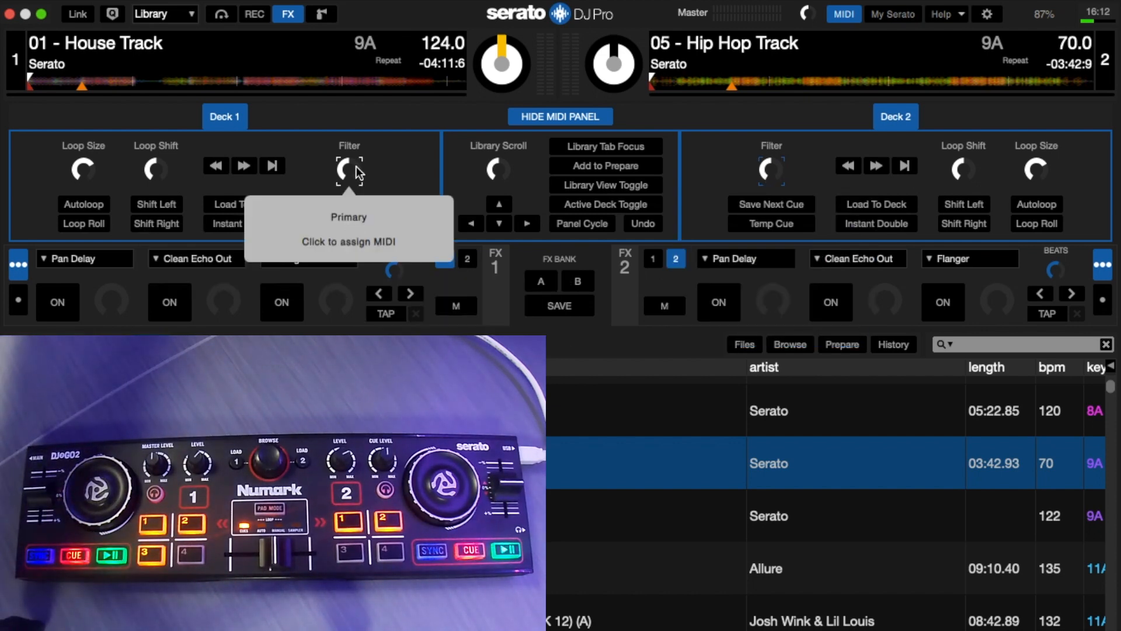
{"action": "left_click", "coordinate": [356, 167]}
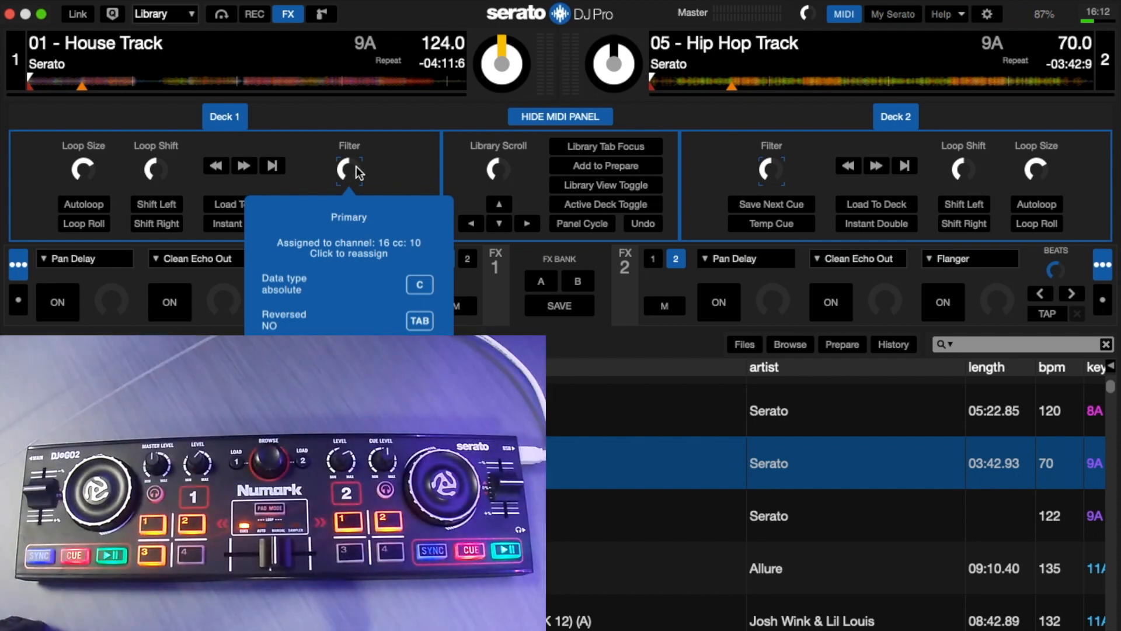
{"action": "left_click", "coordinate": [845, 15]}
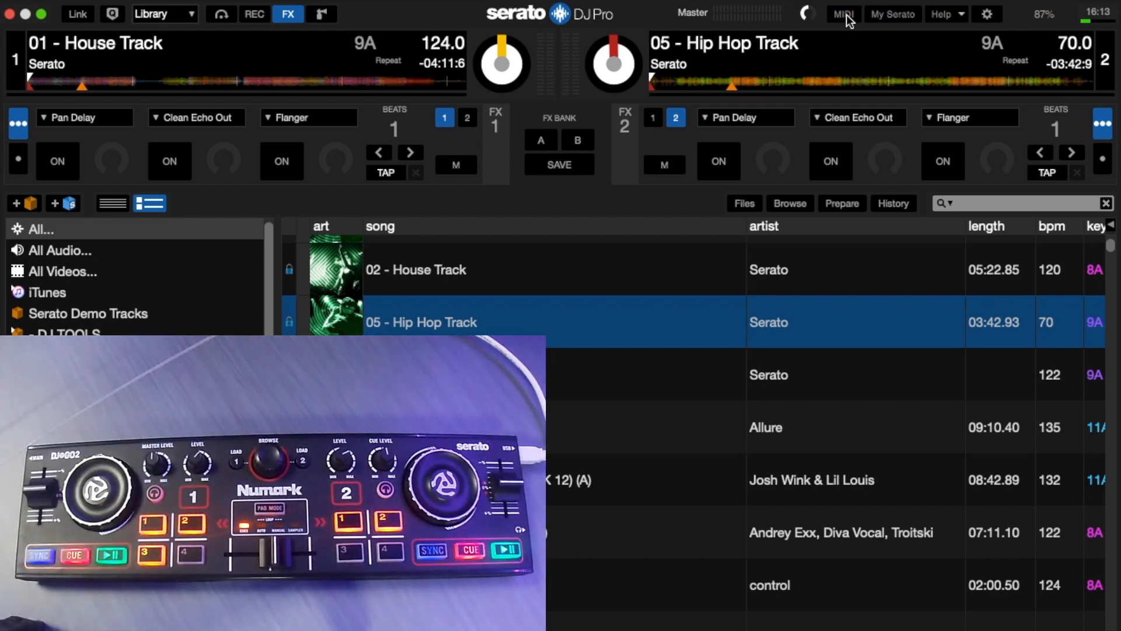
In the Extended display, assign the Flanger and Clean Echo Out ON buttons of both FX units to performance pads on the controller
{"action": "key", "text": "ctrl+e"}
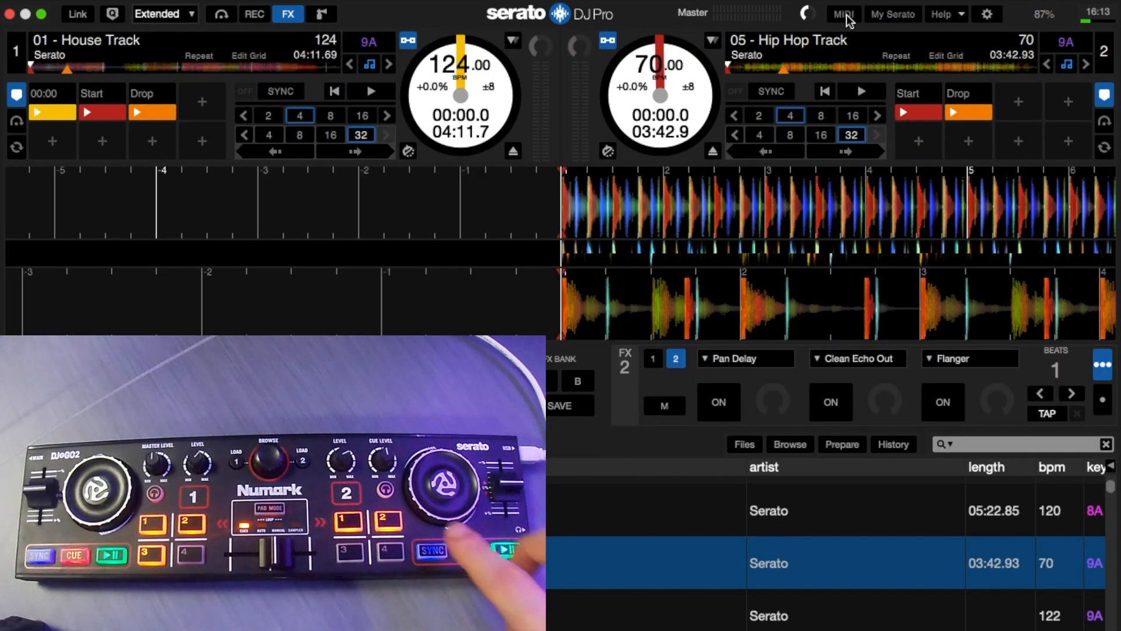
{"action": "key", "text": "s"}
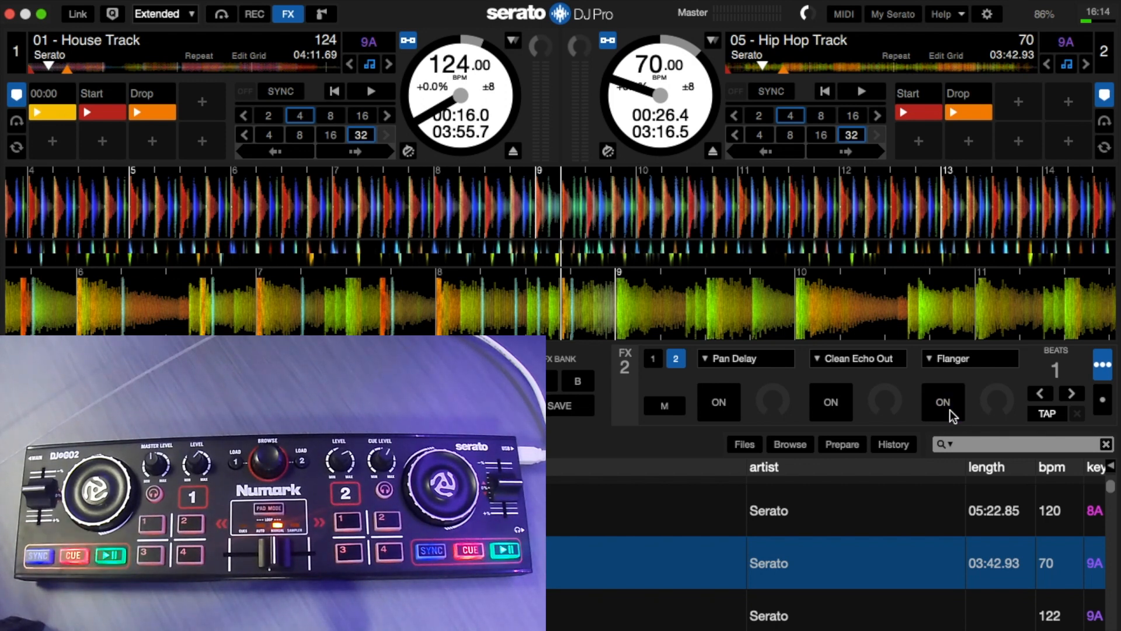
{"action": "left_click", "coordinate": [843, 14]}
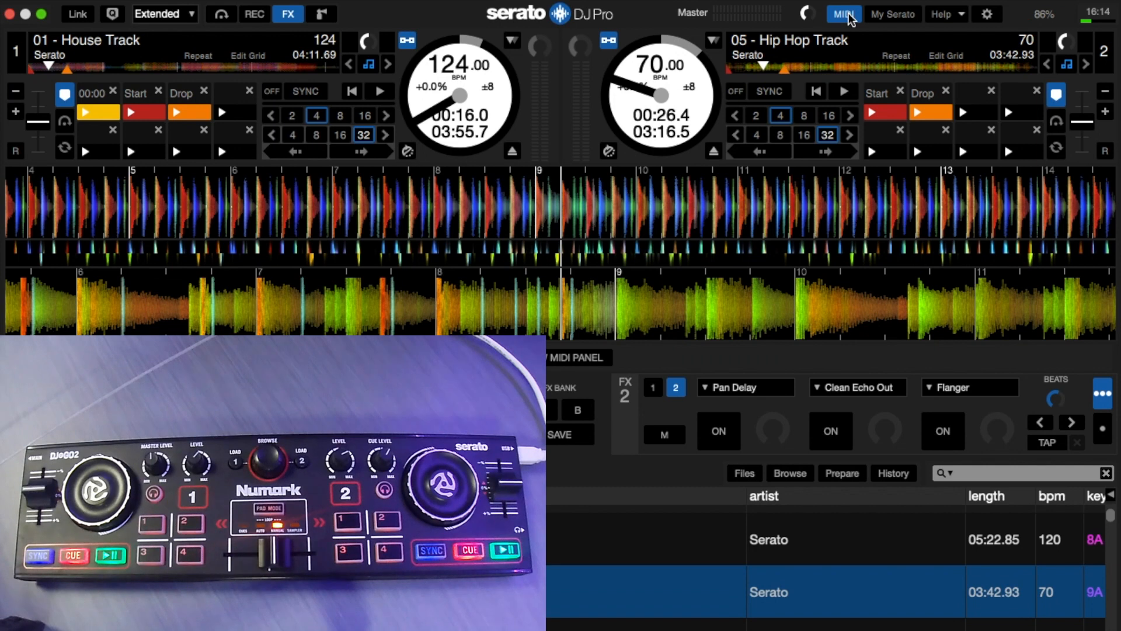
{"action": "left_click", "coordinate": [941, 437]}
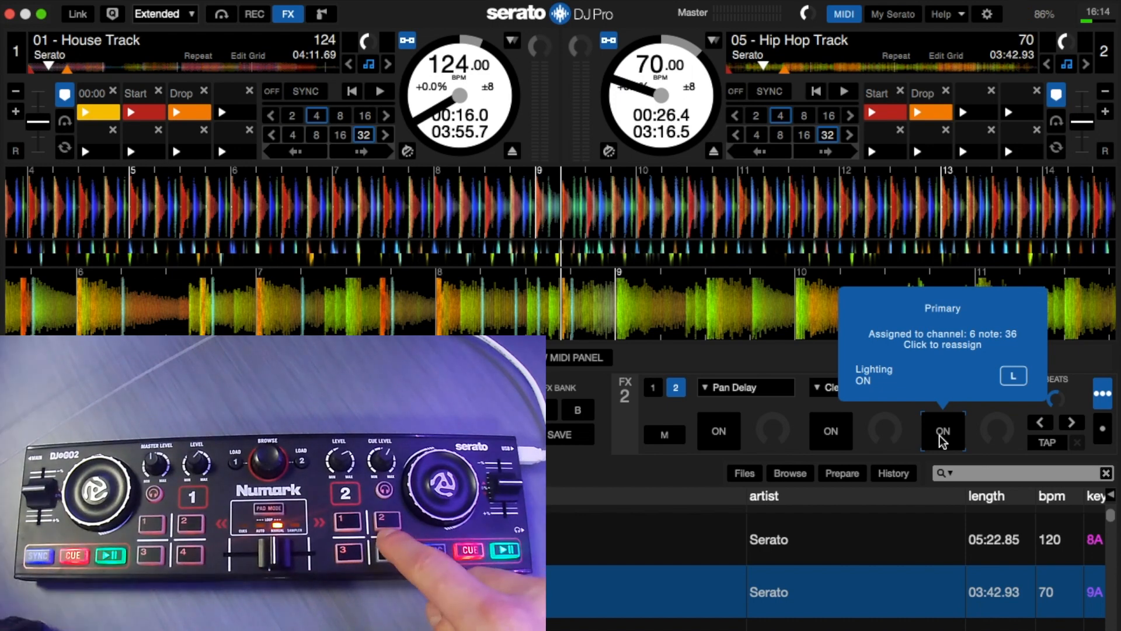
{"action": "left_click", "coordinate": [831, 431]}
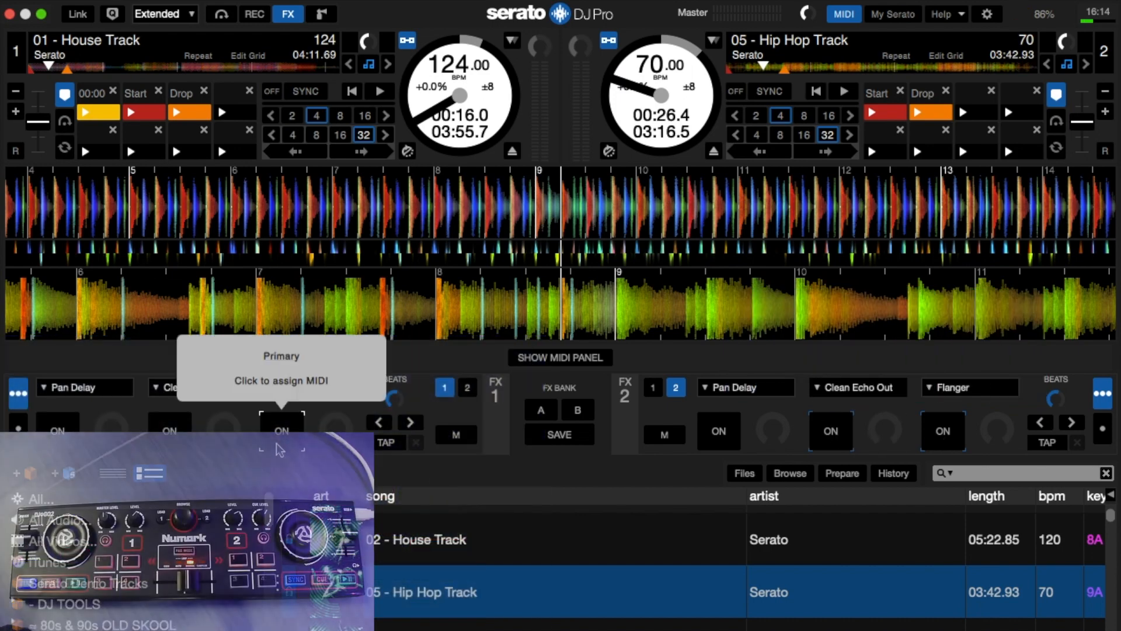
{"action": "left_click", "coordinate": [277, 431]}
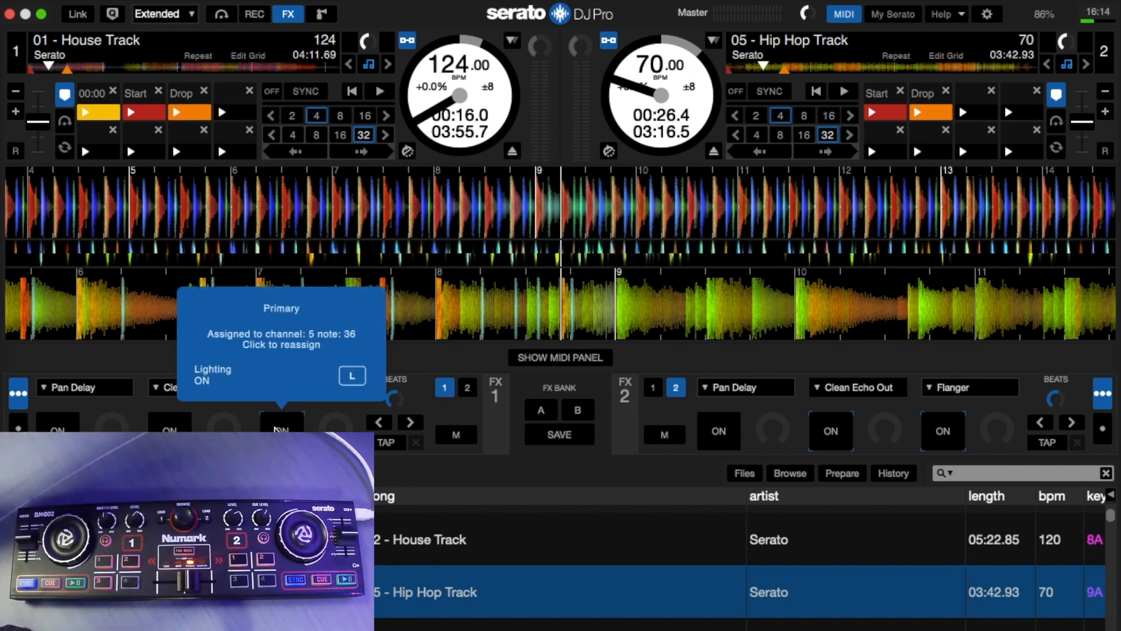
{"action": "left_click", "coordinate": [168, 429]}
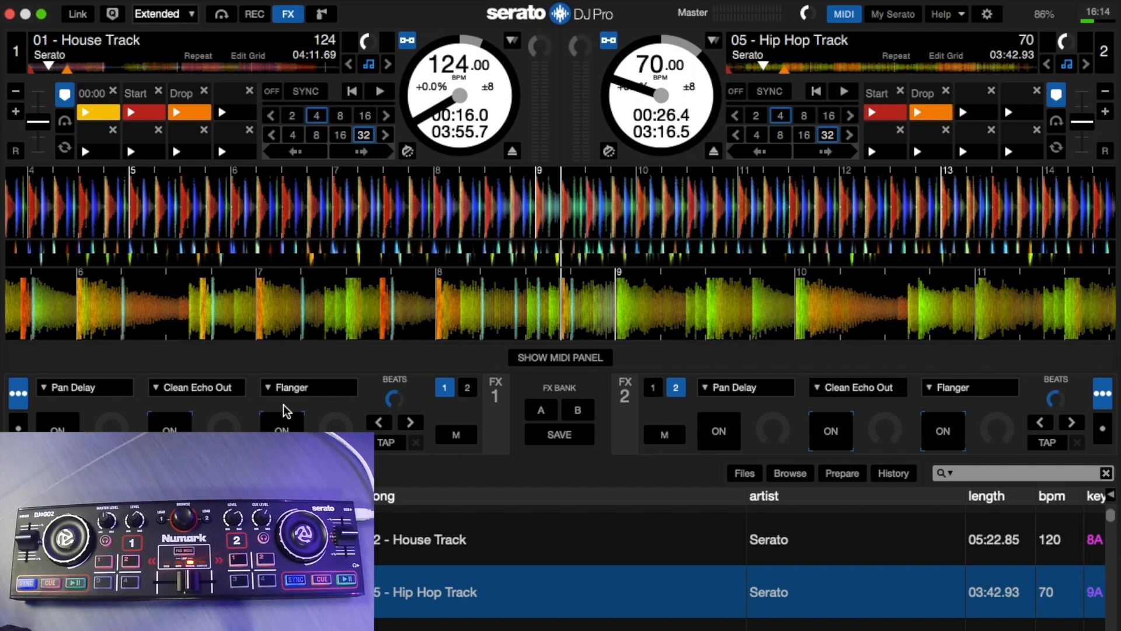
Assign the beats decrease and increase arrows of FX 1 and FX 2 to controller pads and exit MIDI assign mode
{"action": "left_click", "coordinate": [384, 422]}
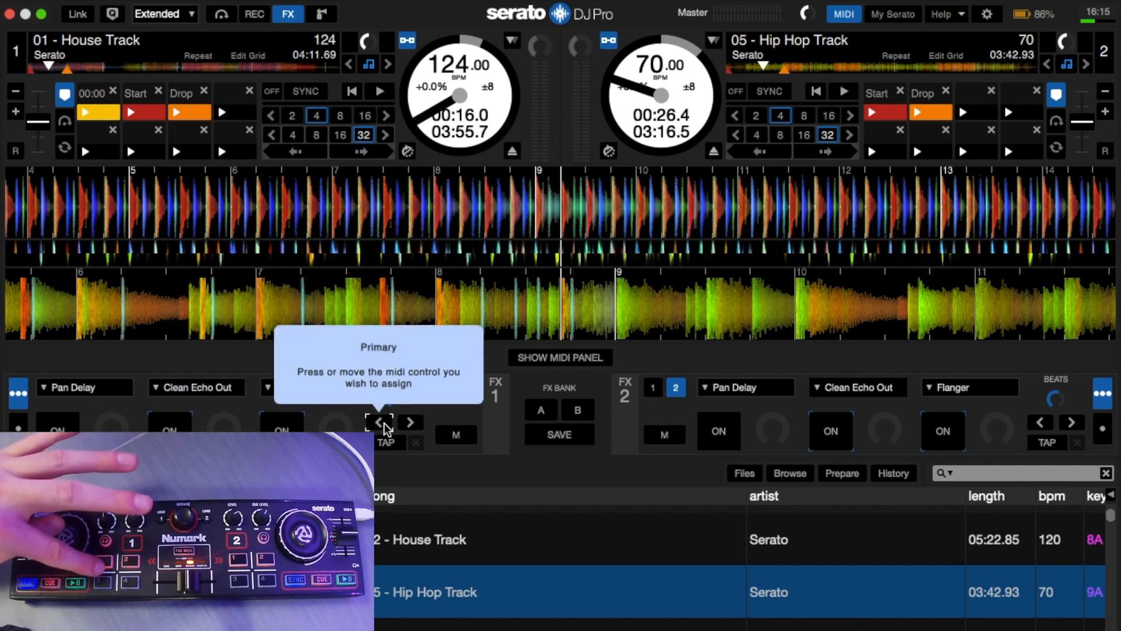
{"action": "left_click", "coordinate": [411, 424]}
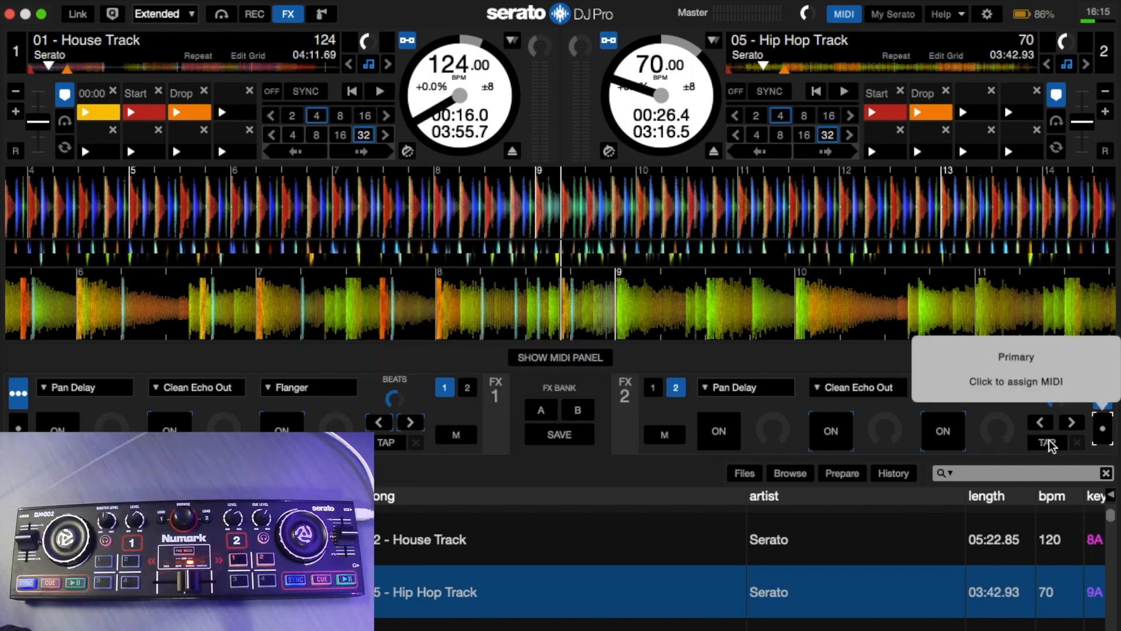
{"action": "left_click", "coordinate": [1036, 430]}
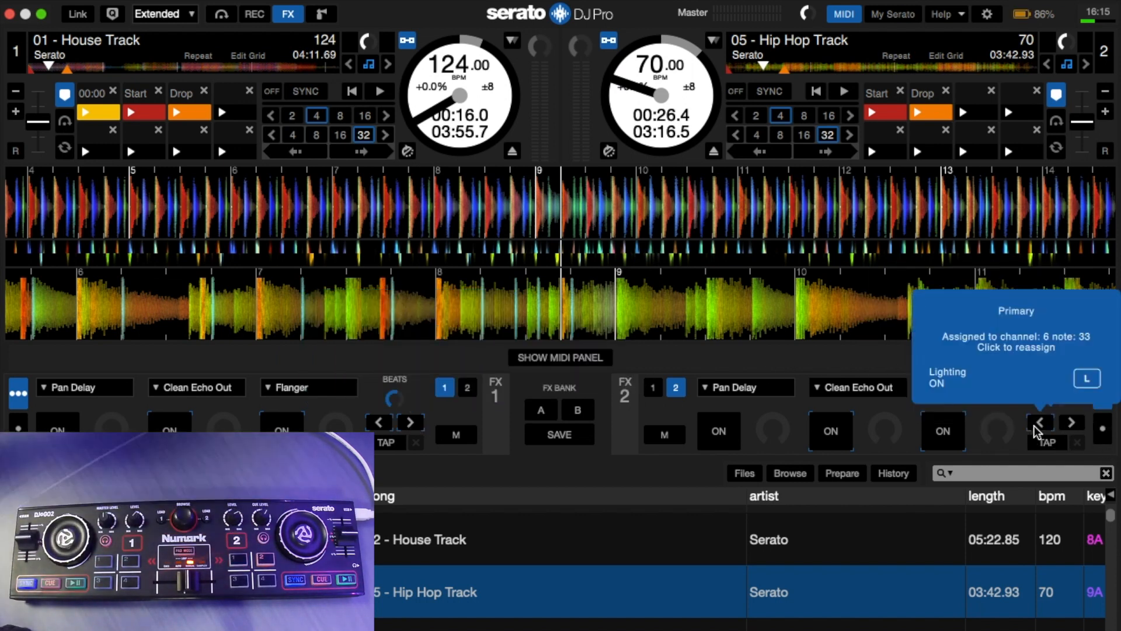
{"action": "left_click", "coordinate": [1079, 421]}
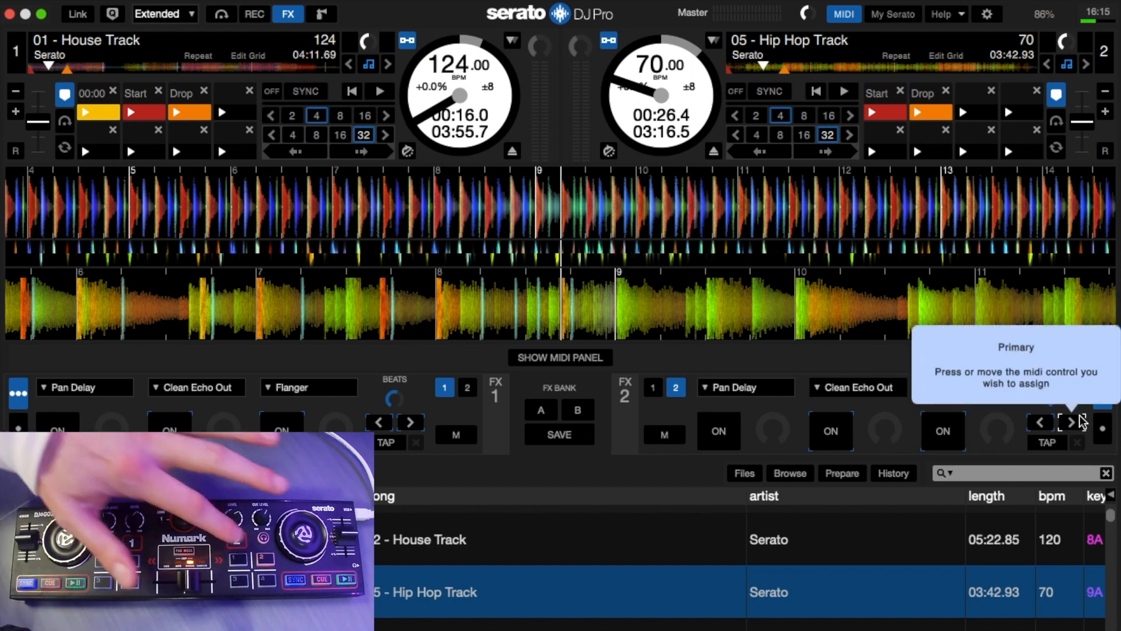
{"action": "left_click", "coordinate": [845, 16]}
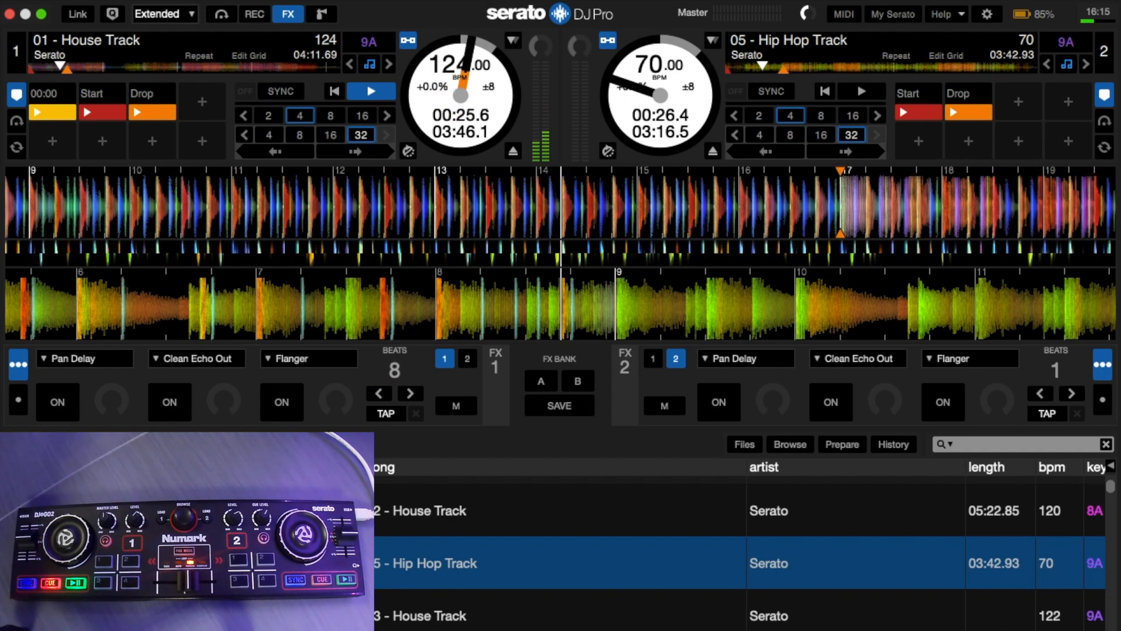
Turn the Clean Echo Out knobs to full and the Flanger knobs to about halfway in both FX units
{"action": "left_click_drag", "start_coordinate": [328, 406], "coordinate": [310, 282]}
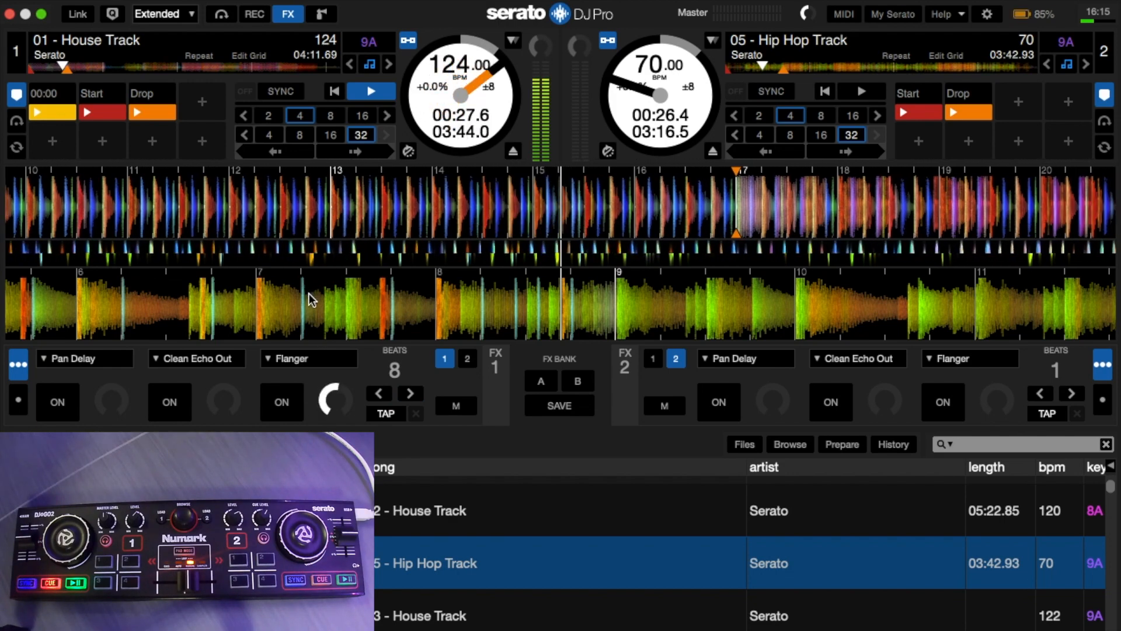
{"action": "left_click_drag", "start_coordinate": [221, 401], "coordinate": [222, 287]}
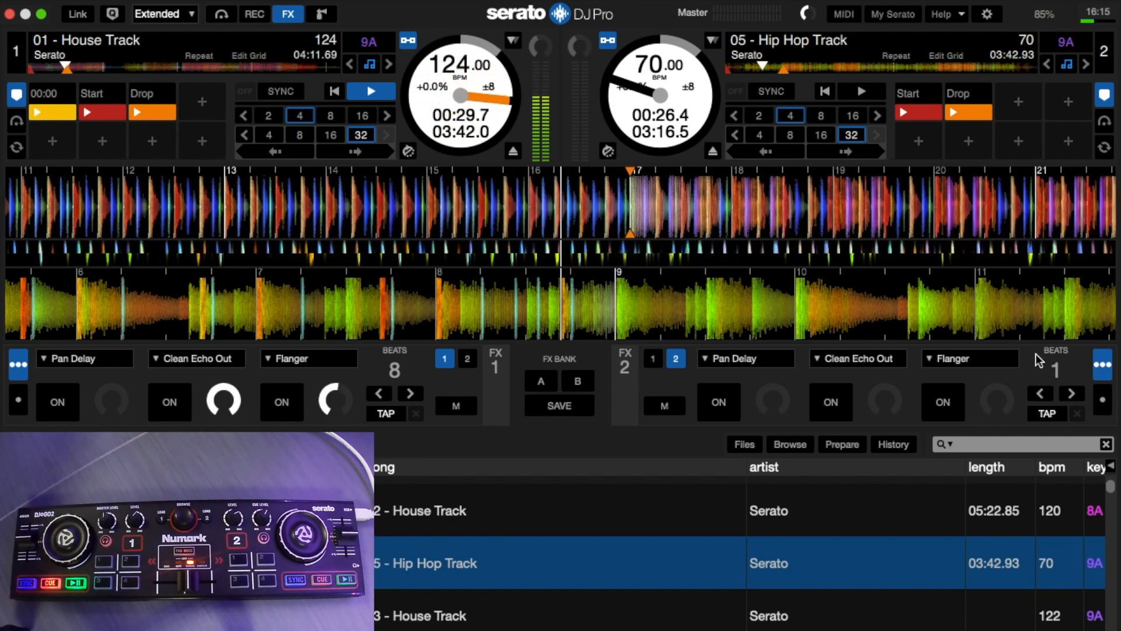
{"action": "left_click_drag", "start_coordinate": [889, 422], "coordinate": [888, 292]}
{"action": "left_click_drag", "start_coordinate": [990, 407], "coordinate": [983, 337]}
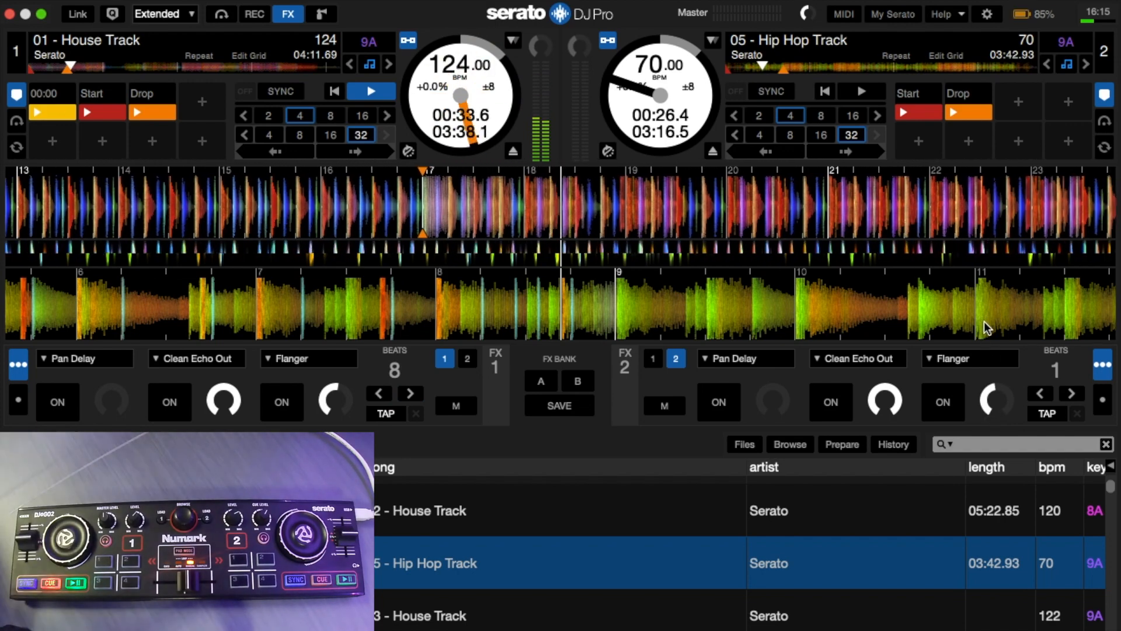